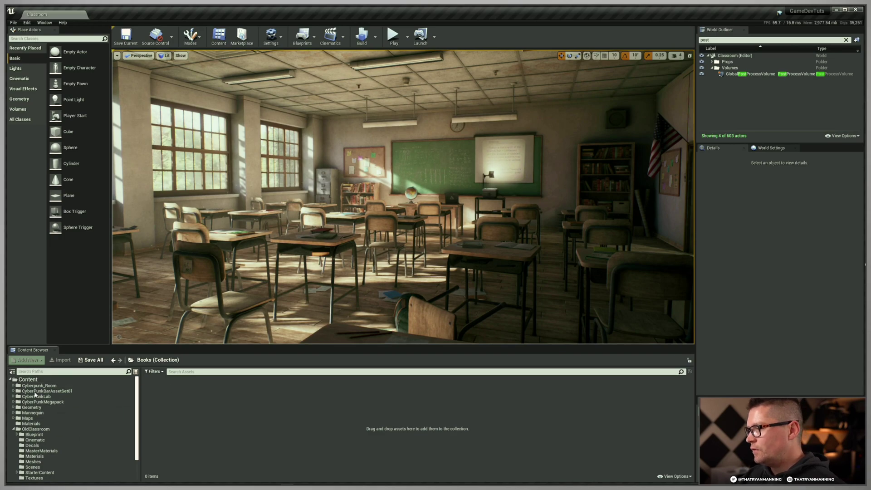
Toggle the sources panel off and back on, then switch it to the Collections list
left_click(12, 371)
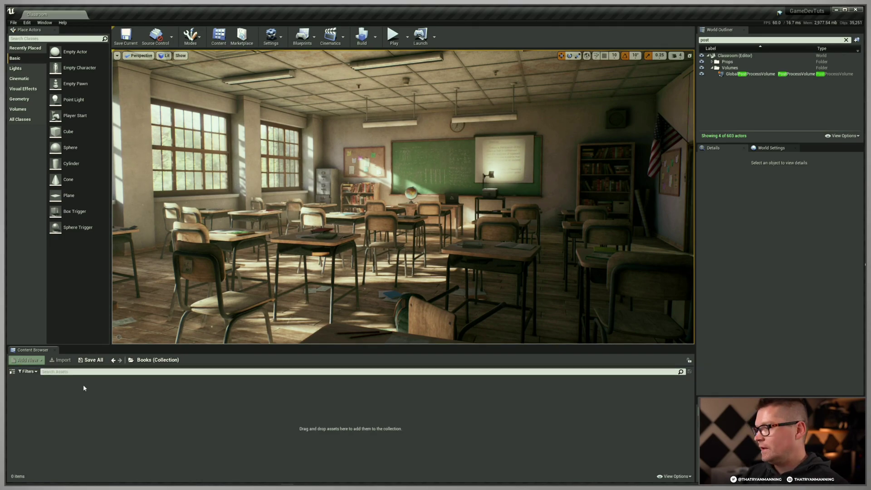
left_click(12, 371)
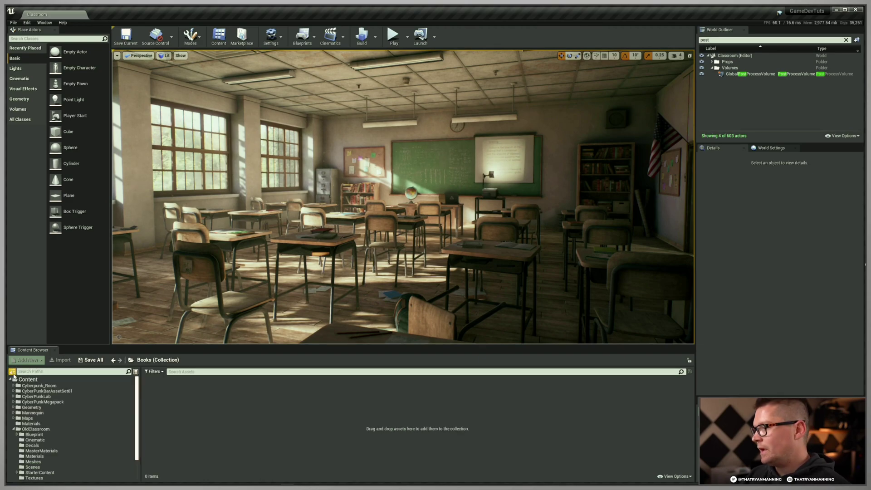
left_click(136, 372)
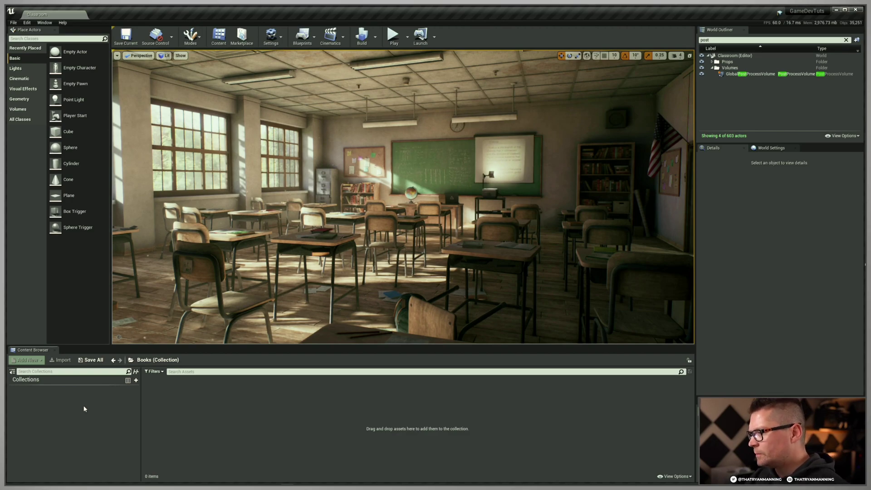
Create a new local collection named 'Books'
left_click(136, 381)
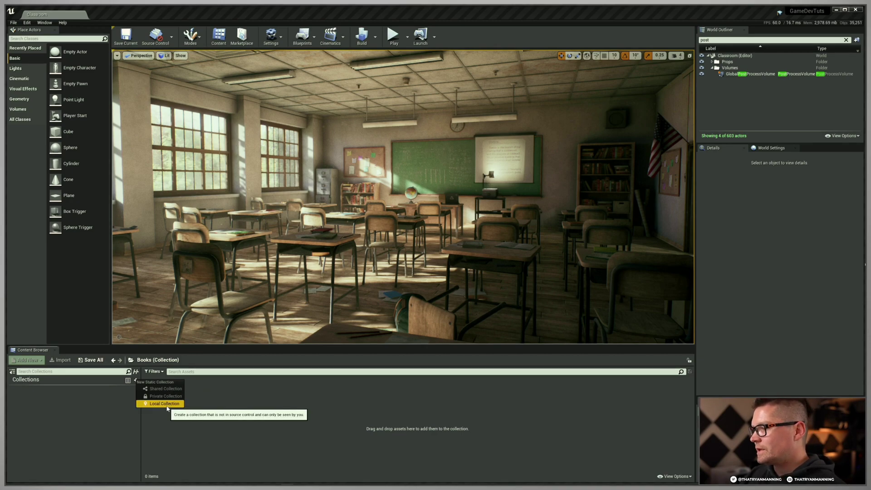
left_click(166, 404)
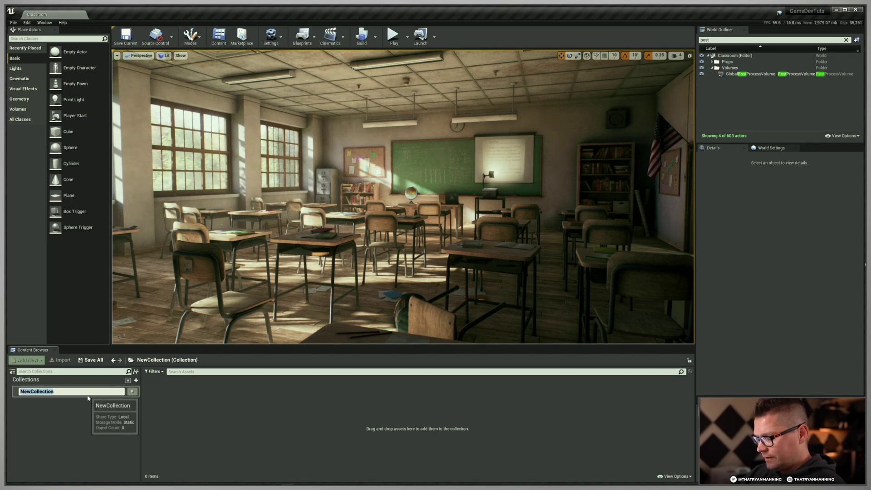
type("Books")
key("Return")
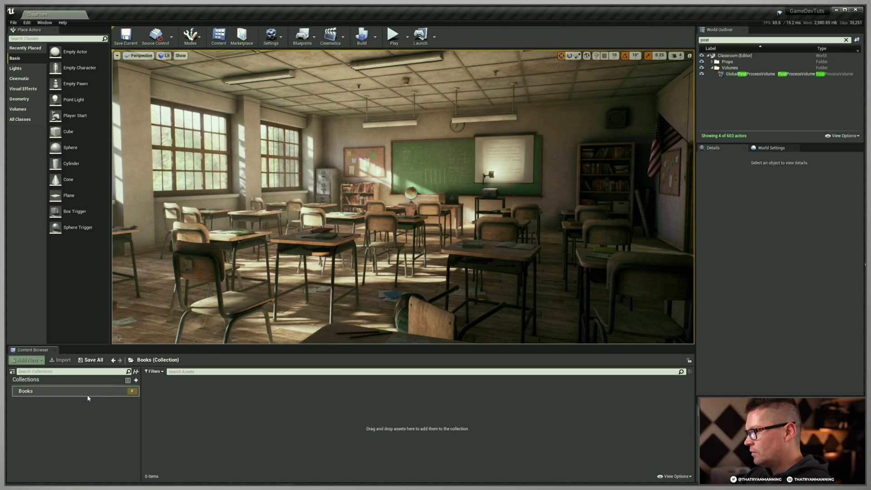
In the OldClassroom Meshes folder, select SM_book_01 through SM_book_04
left_click(136, 372)
scroll(36, 443, "down", 2)
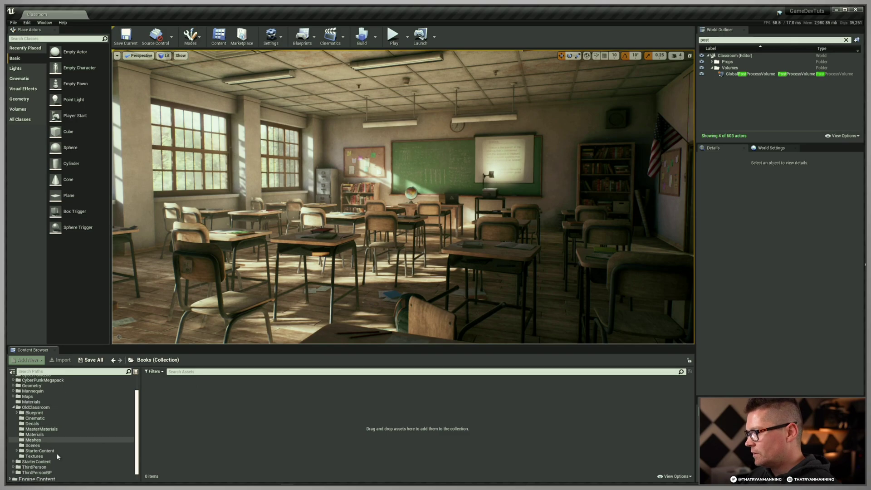
left_click(69, 440)
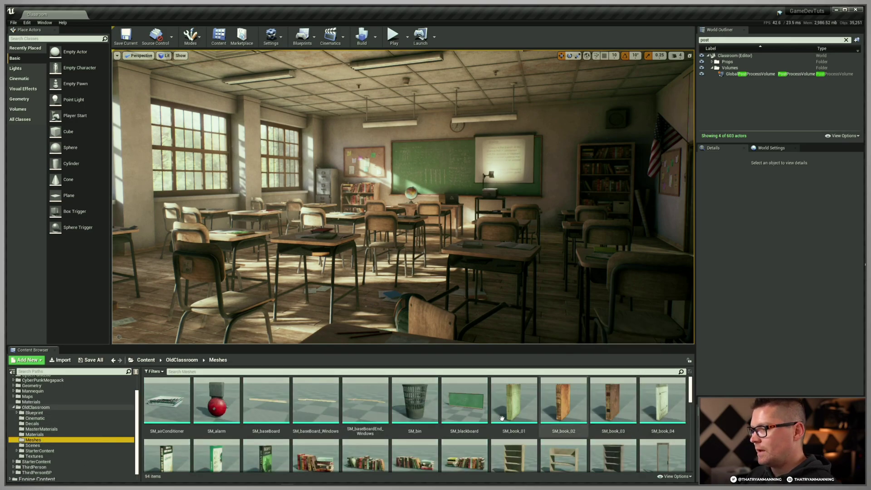
scroll(517, 399, "down", 1)
left_click(520, 392)
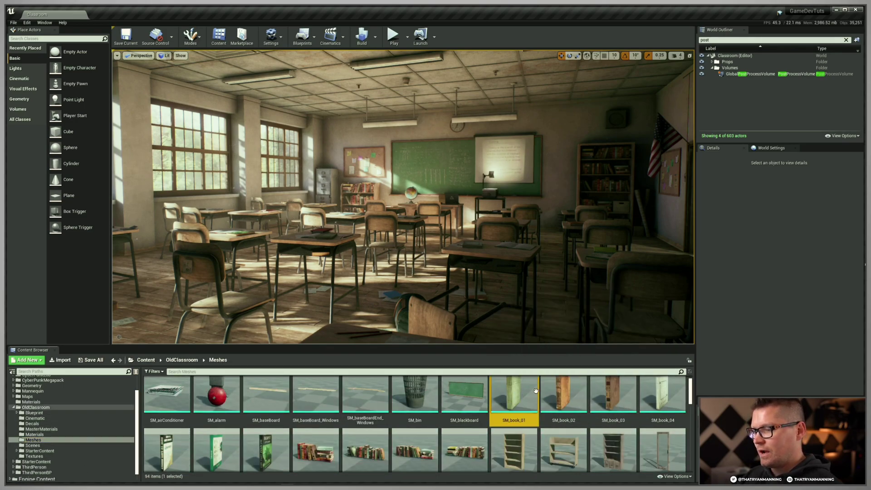
left_click(650, 391, "shift")
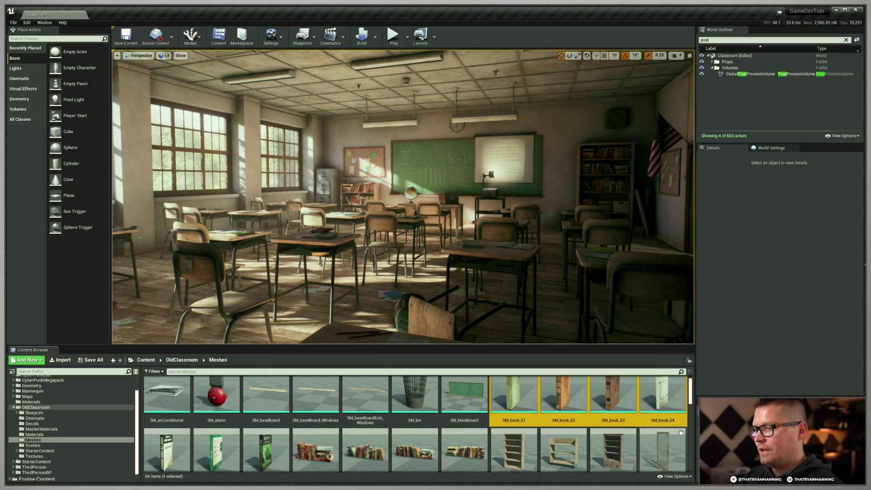
scroll(650, 394, "up", 1)
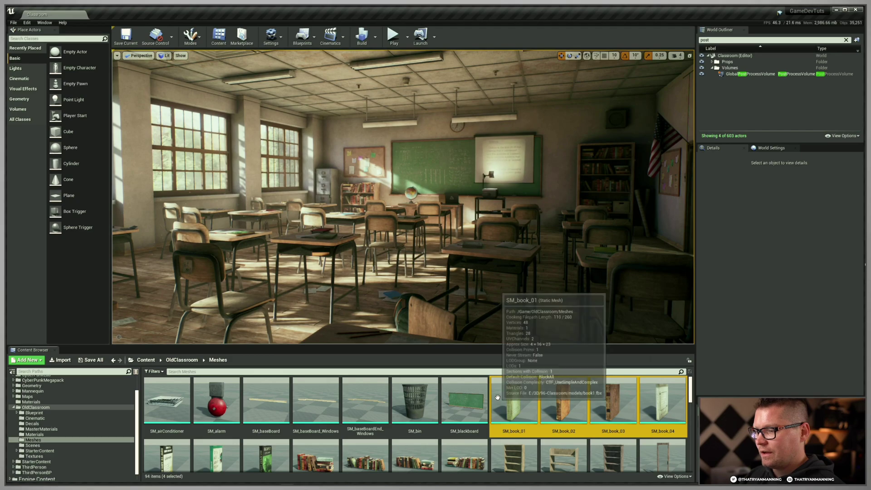
Add the four selected book meshes to the Books collection
right_click(522, 396)
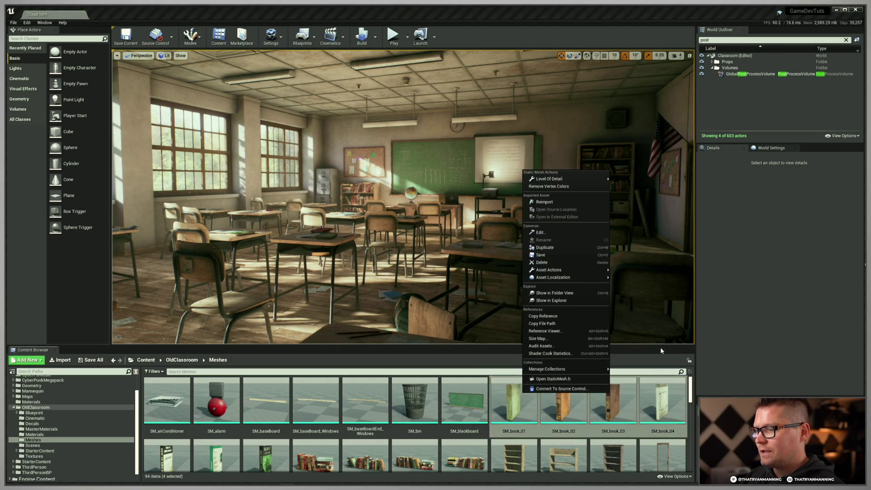
mouse_move(551, 370)
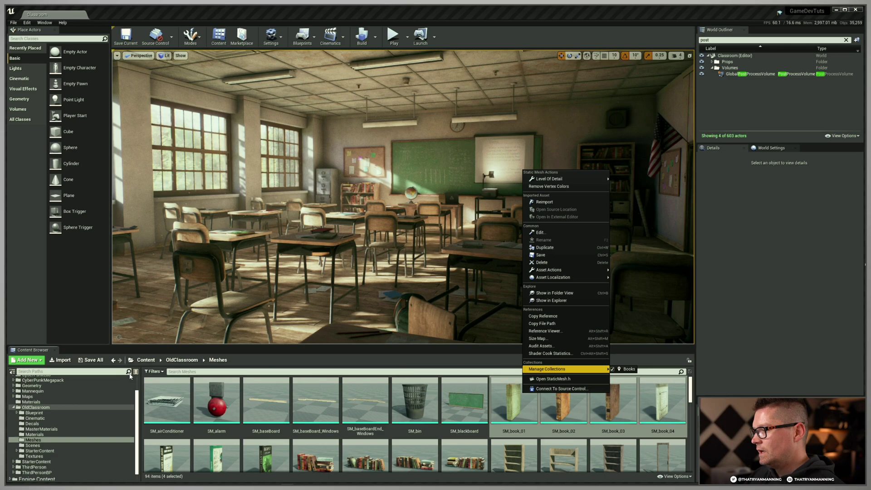
left_click(13, 373)
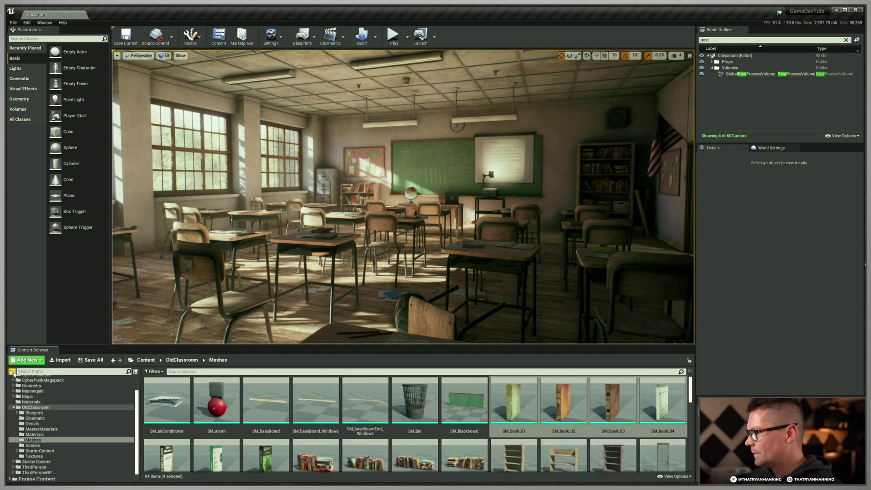
Check the Books collection's four meshes, then return to the folder tree
left_click(135, 372)
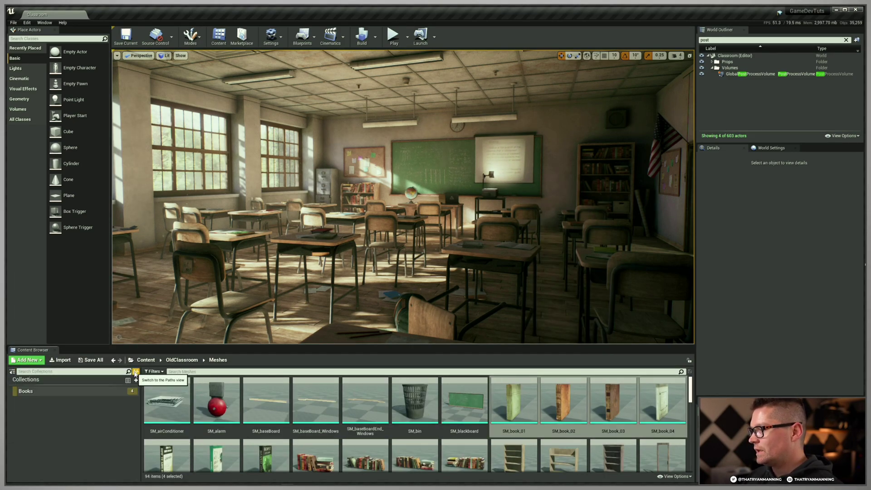
left_click(104, 391)
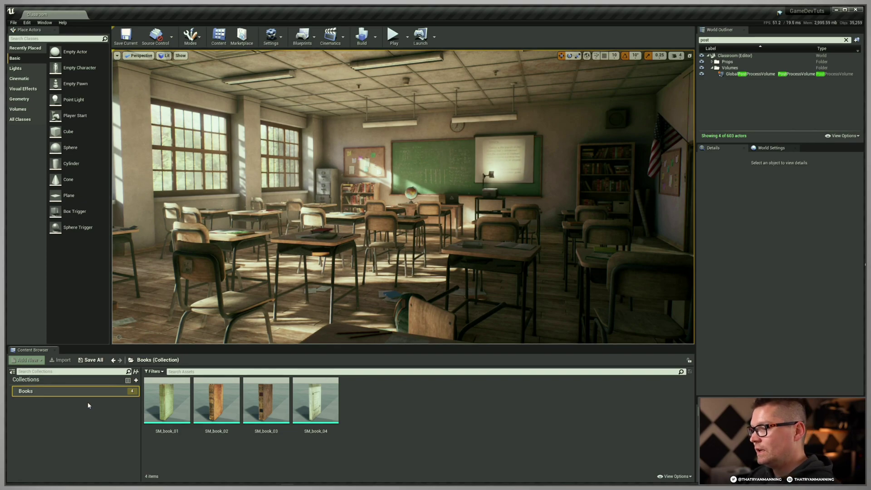
left_click(136, 371)
In OldClassroom Meshes, select SM_desk, SM_debris and SM_fillingCabinet_drawer_01
left_click(34, 439)
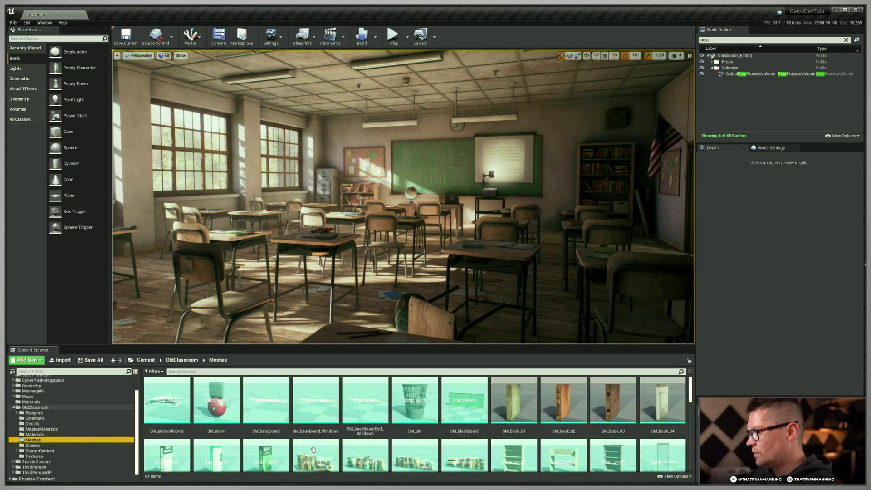
scroll(307, 424, "down", 3)
left_click(307, 423)
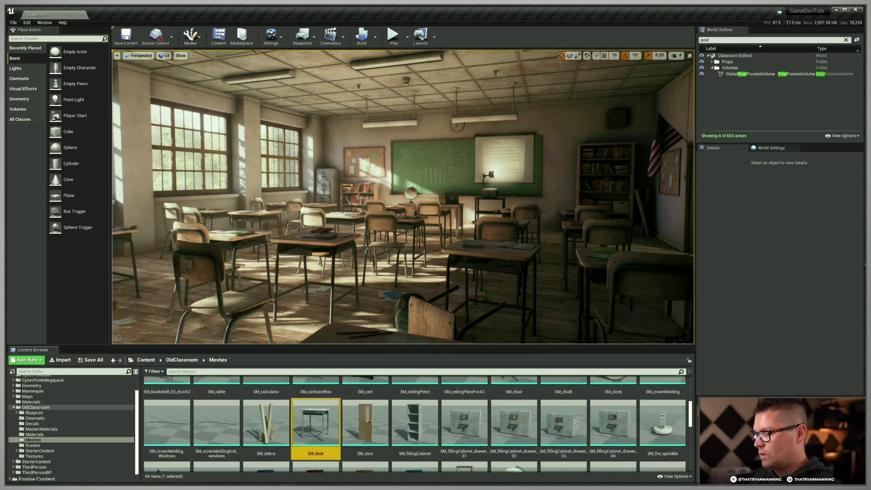
left_click(267, 422, "ctrl")
left_click(464, 422, "ctrl")
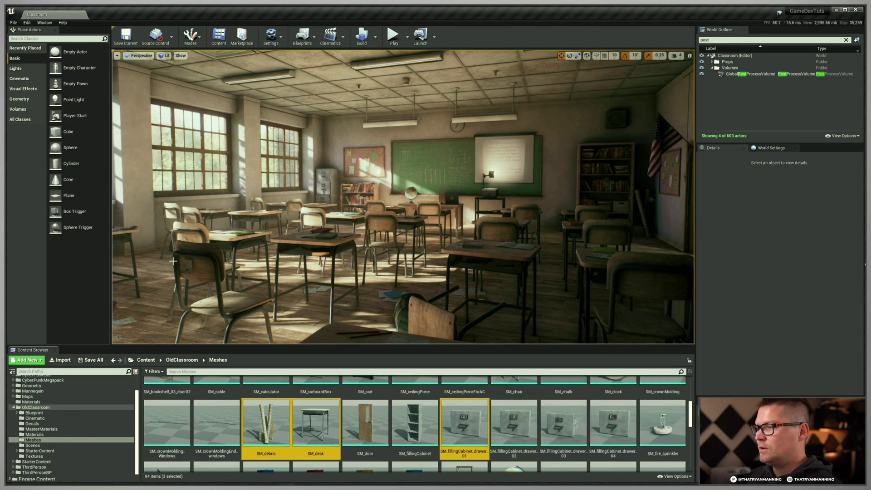
right_click(310, 423)
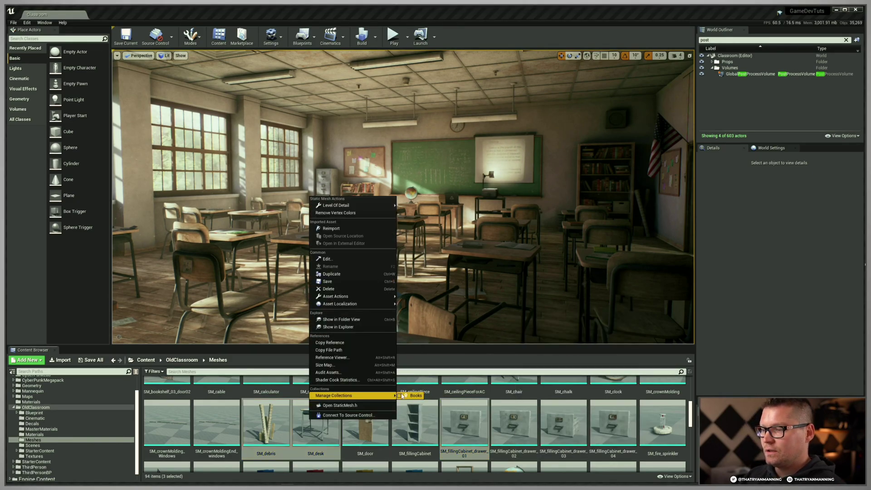
left_click(401, 395)
In the Collections list, create a new local collection named 'Desks'
left_click(135, 371)
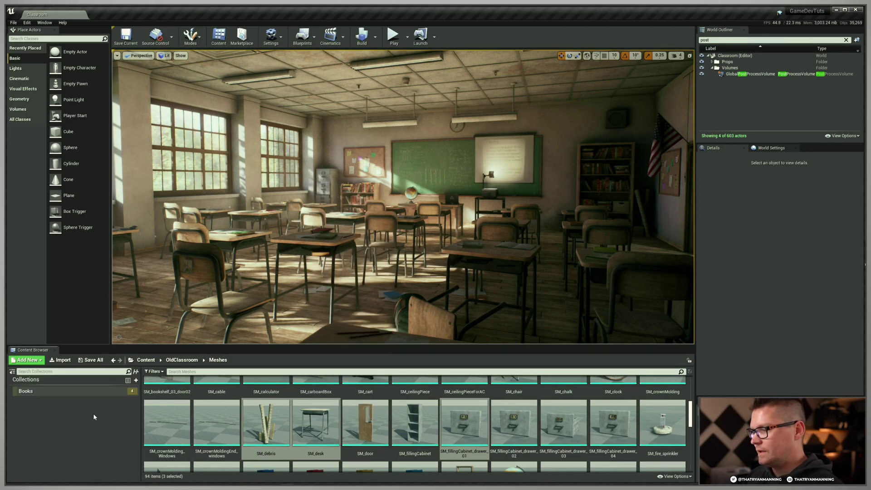
right_click(73, 410)
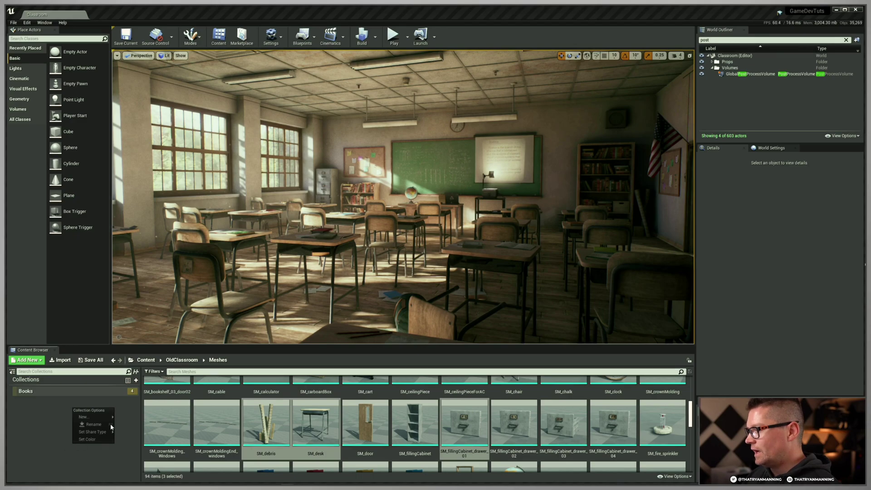
left_click(25, 391)
left_click(136, 381)
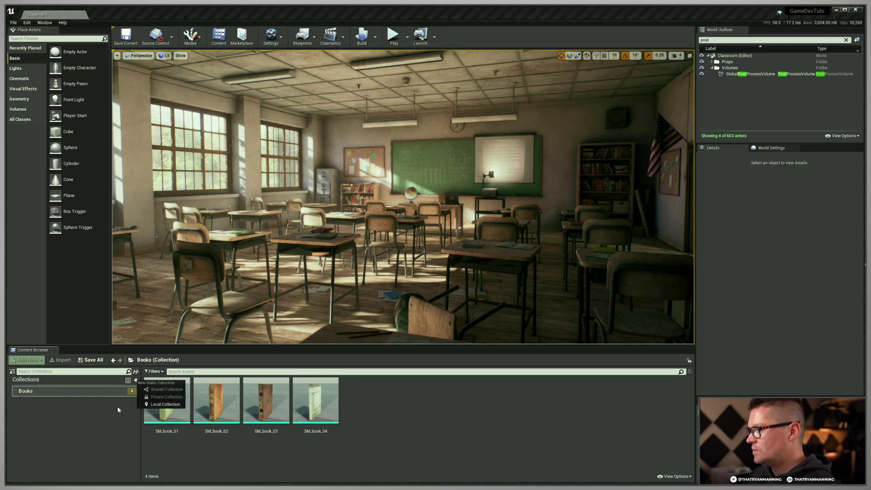
left_click(162, 404)
type("Desk")
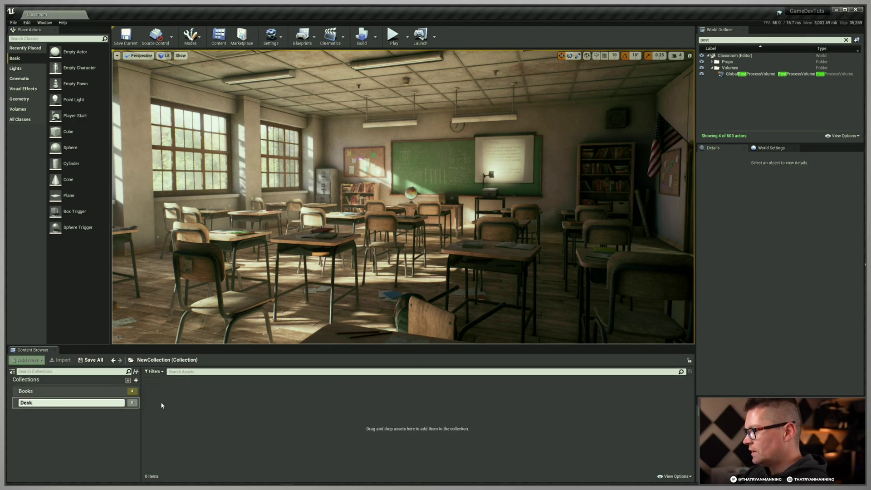
type("s")
key("Return")
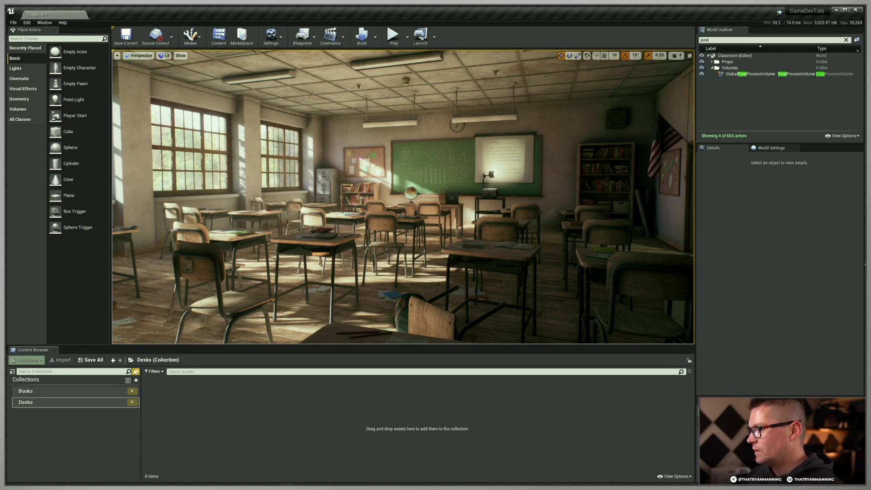
Open the OldClassroom Meshes folder and select SM_desk
left_click(135, 371)
left_click(47, 440)
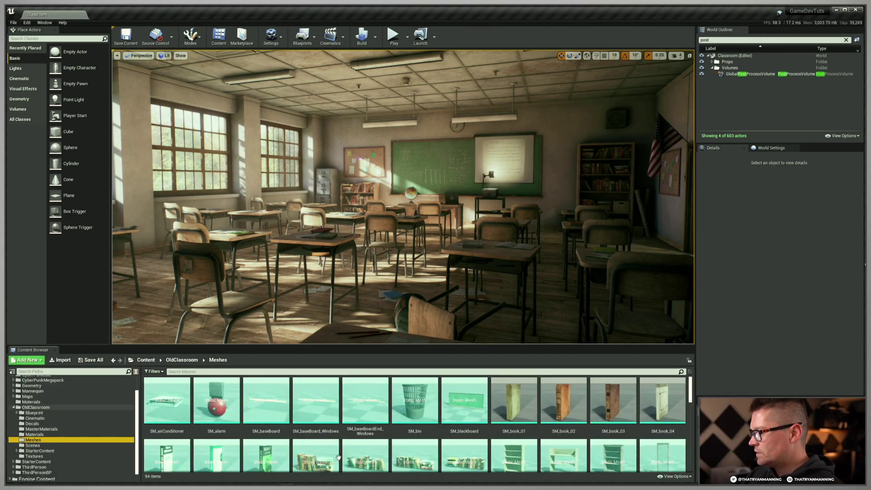
scroll(408, 450, "down", 3)
scroll(408, 450, "down", 3)
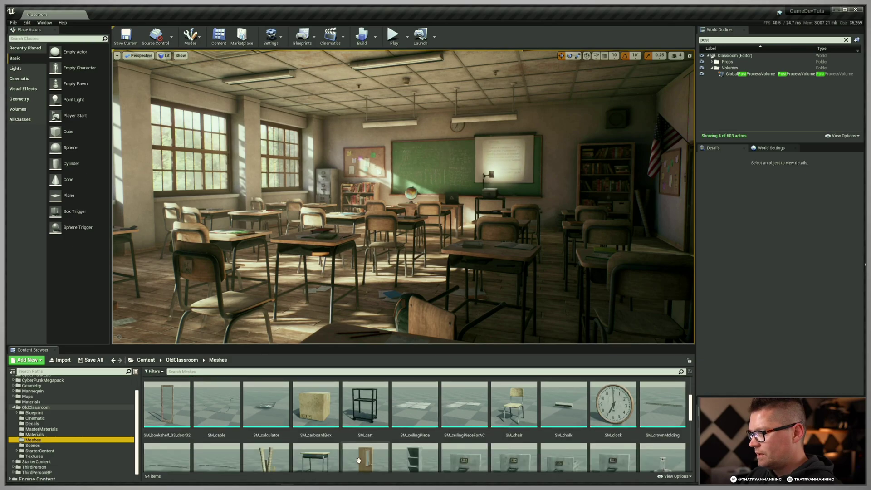
left_click(316, 433)
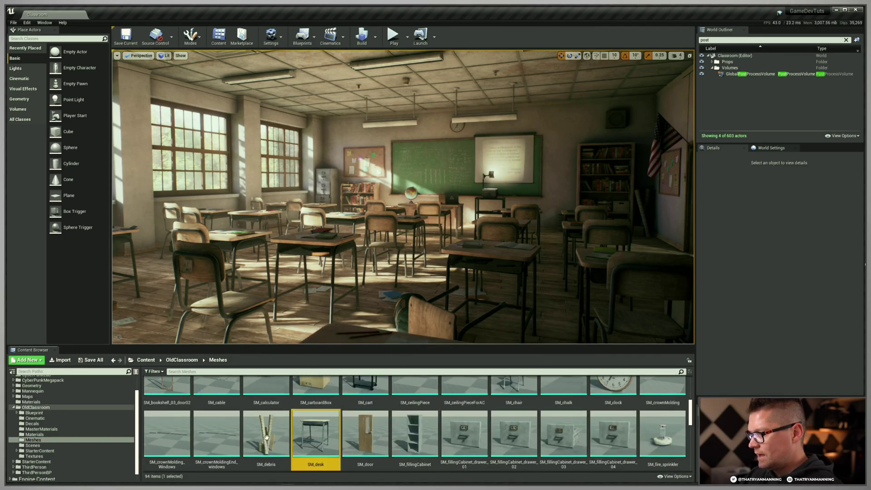
Extend the selection with SM_debris, SM_globe, SM_notebook_01, SM_notebook_02 and SM_skateboard
scroll(474, 442, "down", 1)
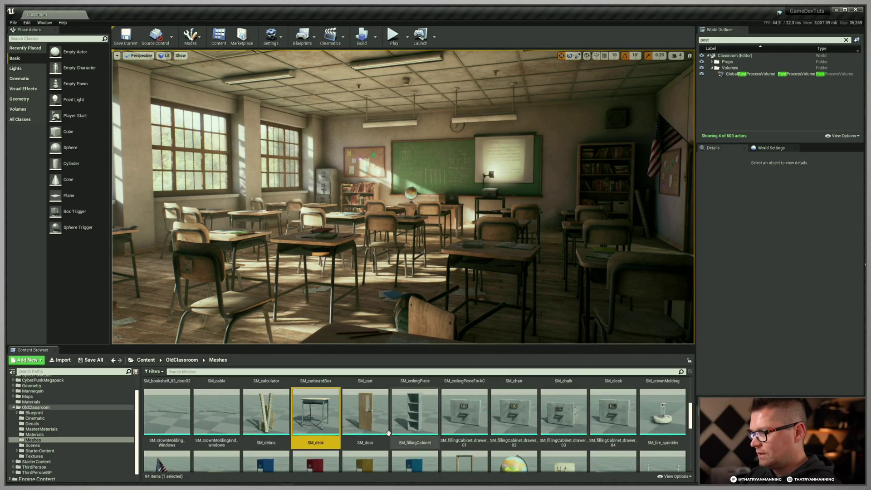
scroll(641, 430, "down", 3)
key("shift+Left")
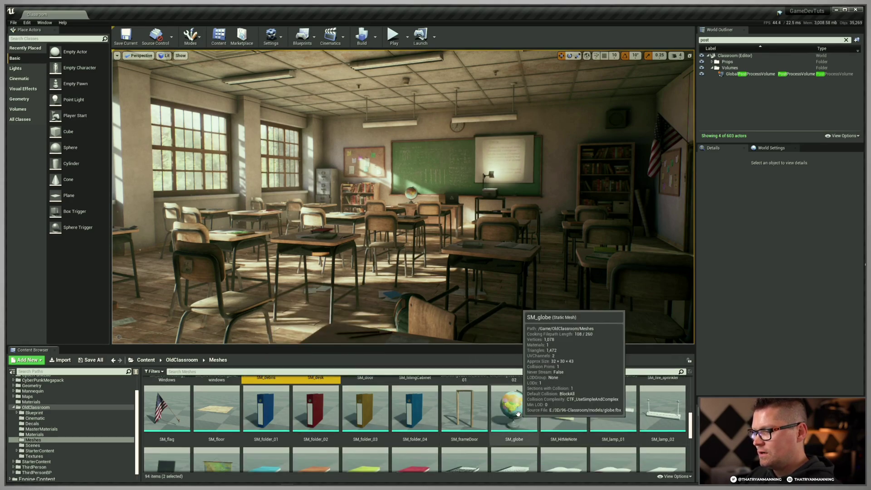
left_click(514, 409, "ctrl")
scroll(163, 414, "down", 2)
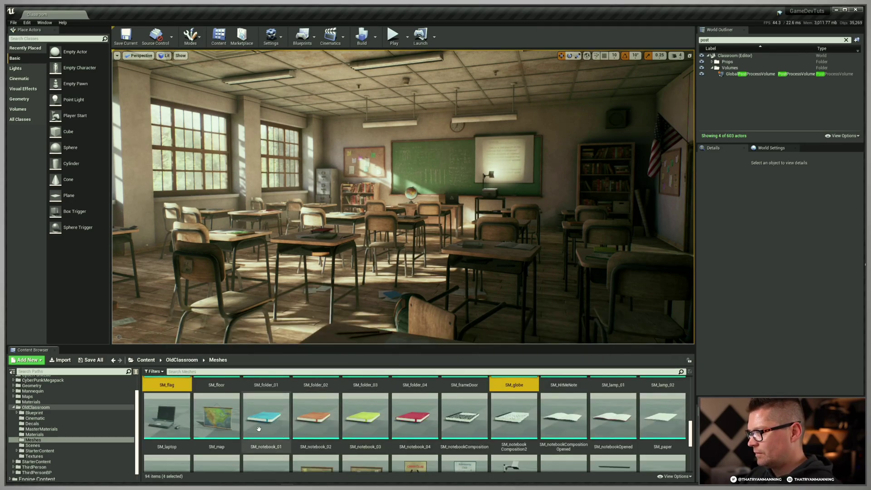
left_click(266, 406, "ctrl")
left_click(302, 428, "ctrl")
scroll(301, 428, "down", 2)
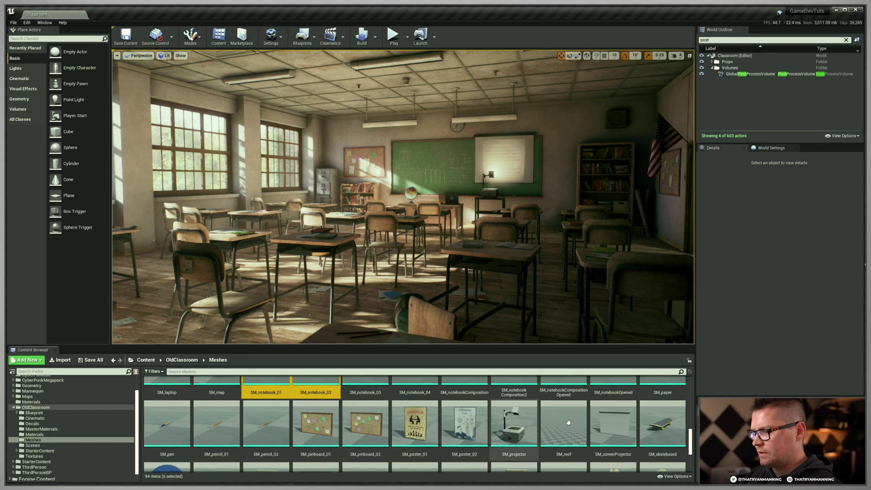
scroll(590, 436, "up", 1)
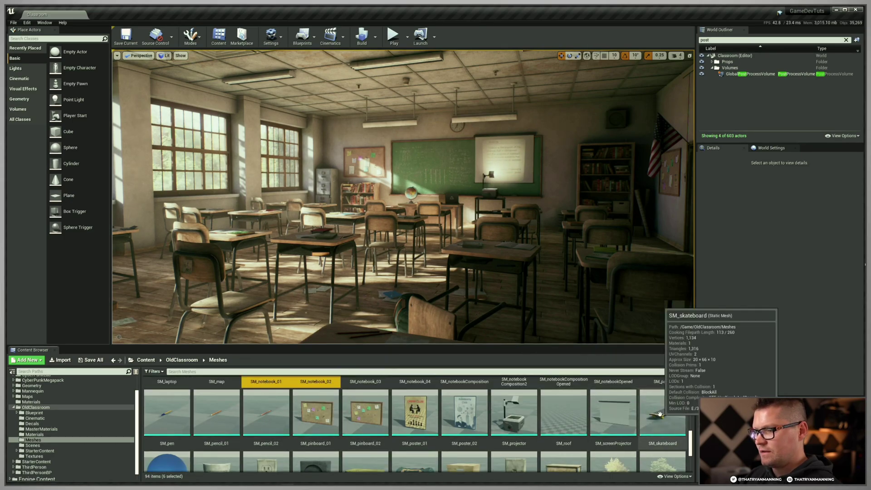
left_click(647, 417, "ctrl")
Add the selected meshes to the Desks collection and show the Collections list
right_click(649, 416)
mouse_move(714, 389)
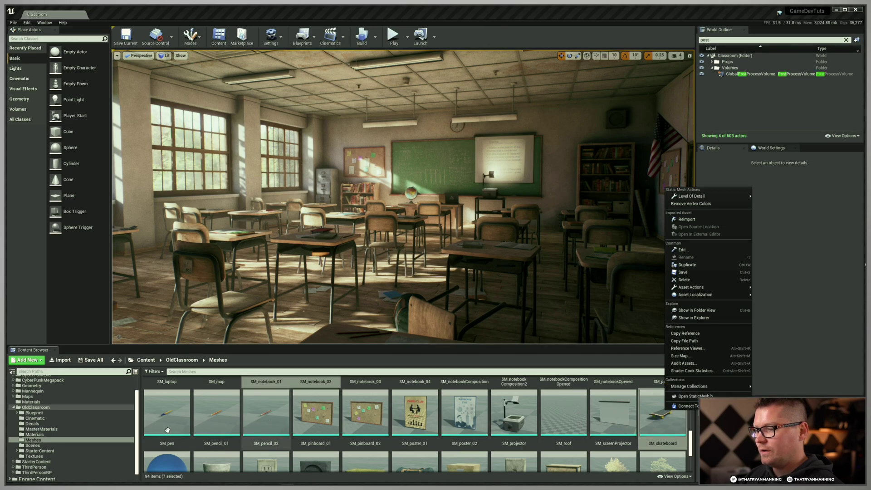
left_click(136, 372)
left_click(135, 373)
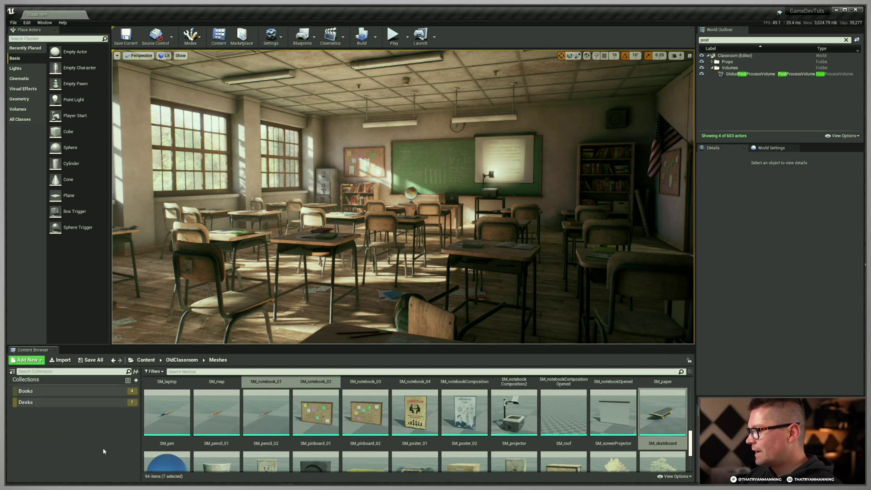
Create a local collection 'Desk_Geo', nest it under Desks, and view Desks' contents
left_click(135, 381)
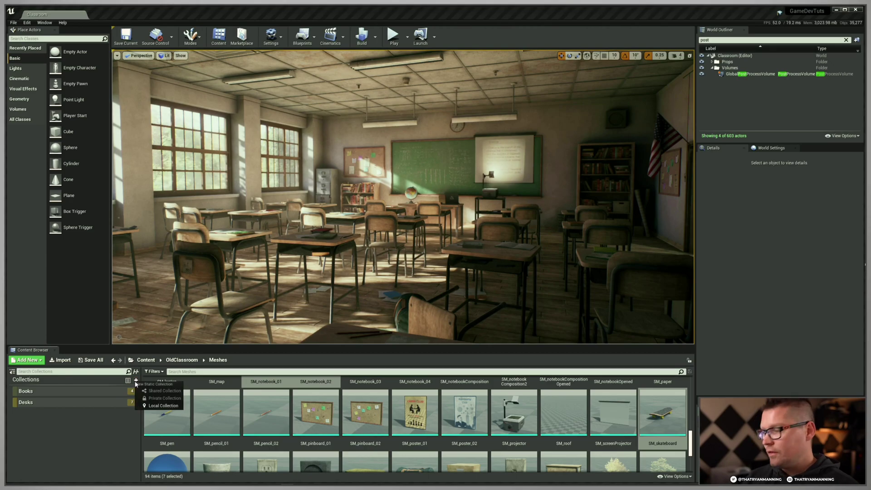
left_click(155, 409)
type("Desk_Geo")
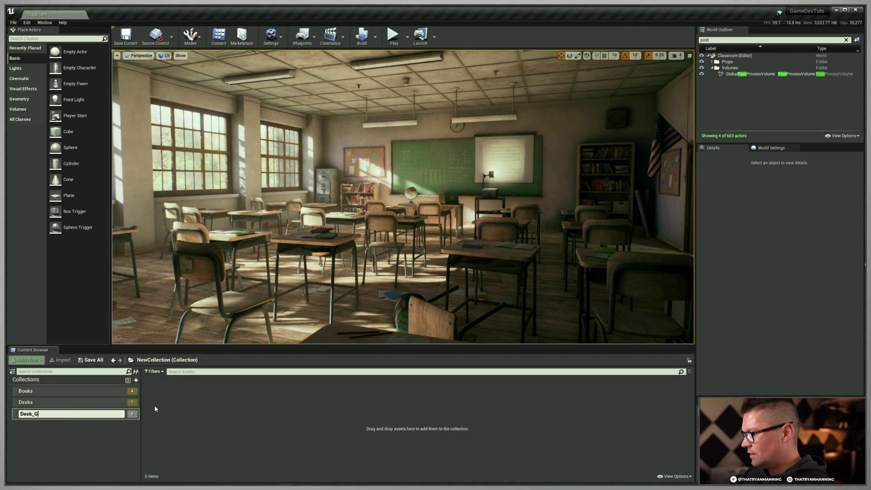
key("Return")
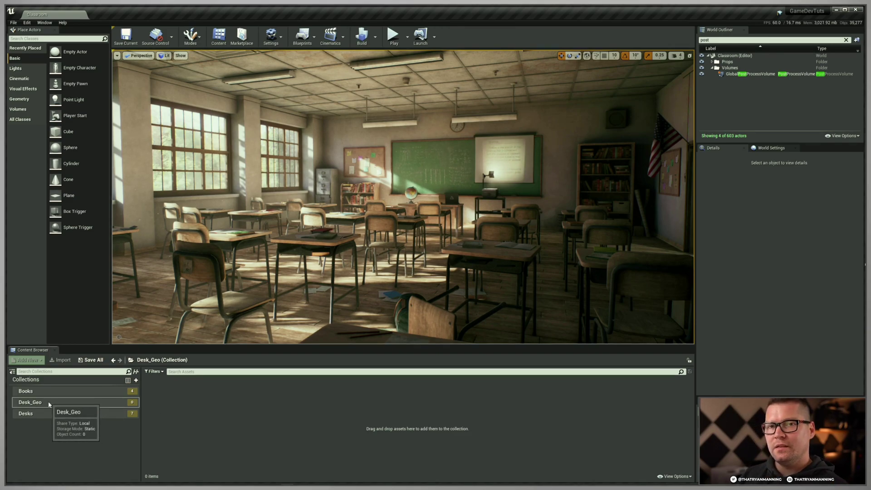
left_click_drag(48, 403, 39, 416)
left_click(27, 403)
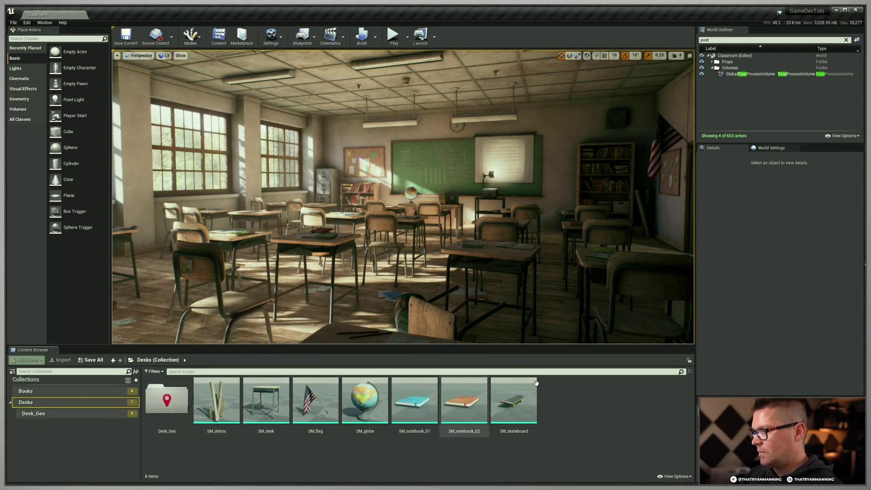
Add SM_desk and SM_debris to the Desk_Geo child collection
left_click(266, 400)
left_click(217, 399, "shift")
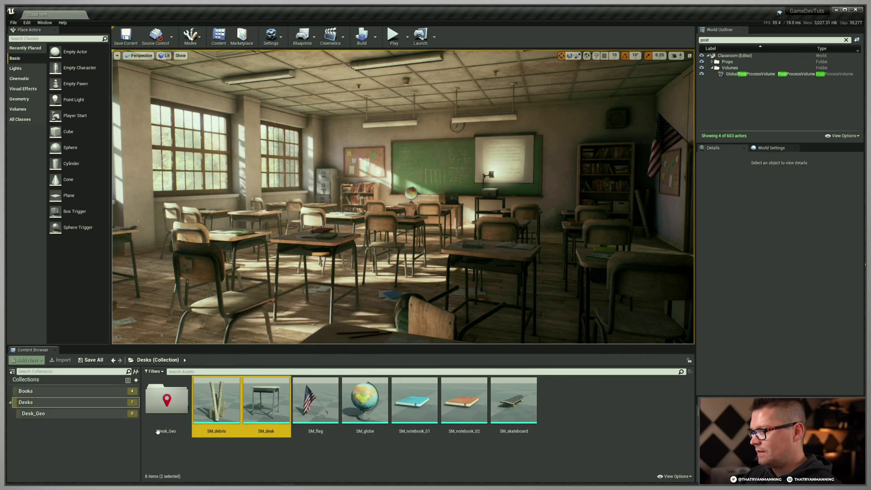
right_click(266, 399)
mouse_move(327, 360)
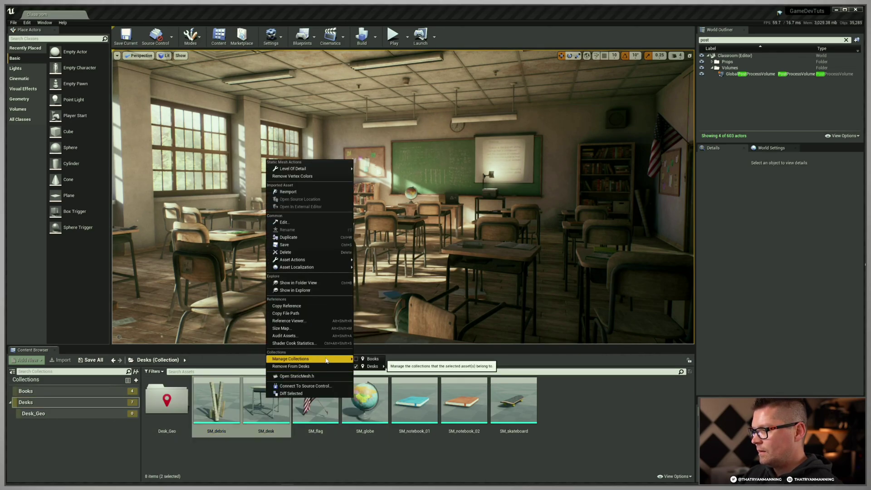
mouse_move(384, 367)
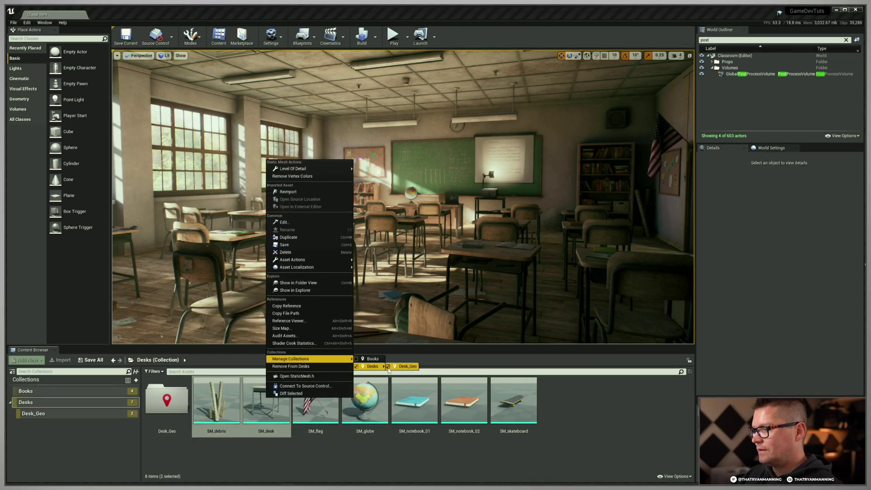
left_click(371, 470)
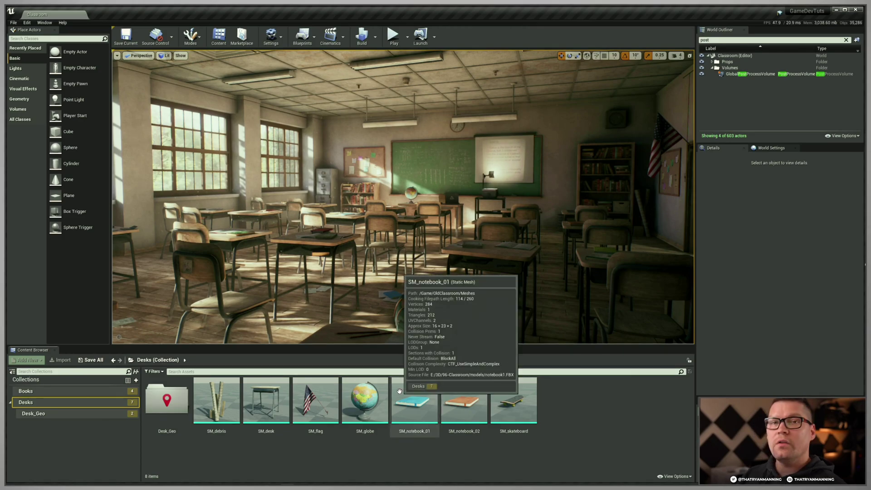
left_click(88, 413)
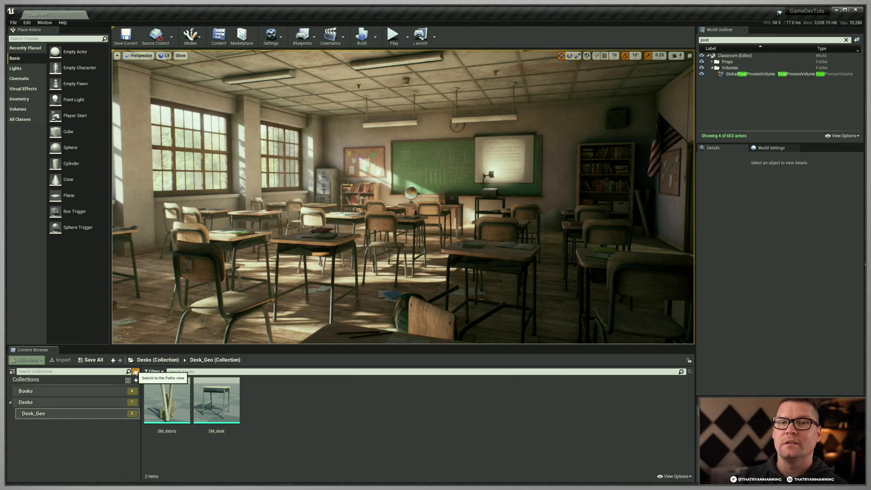
left_click(134, 372)
left_click(59, 439)
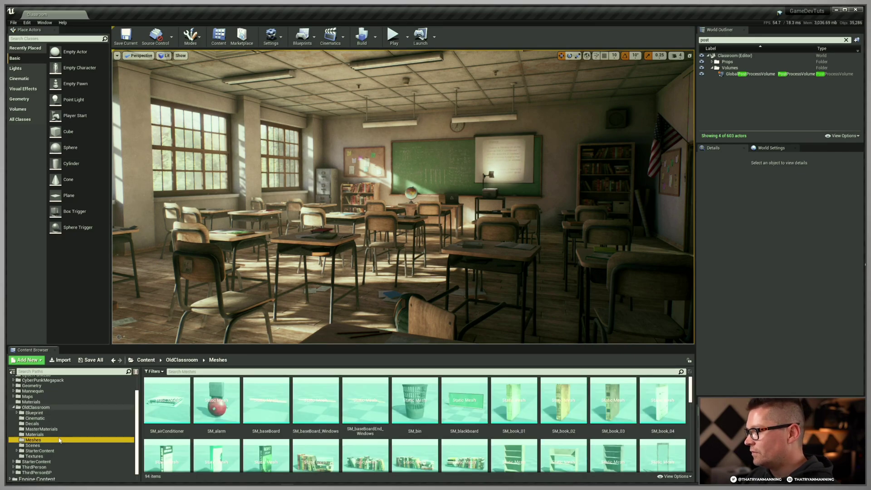
scroll(547, 432, "down", 2)
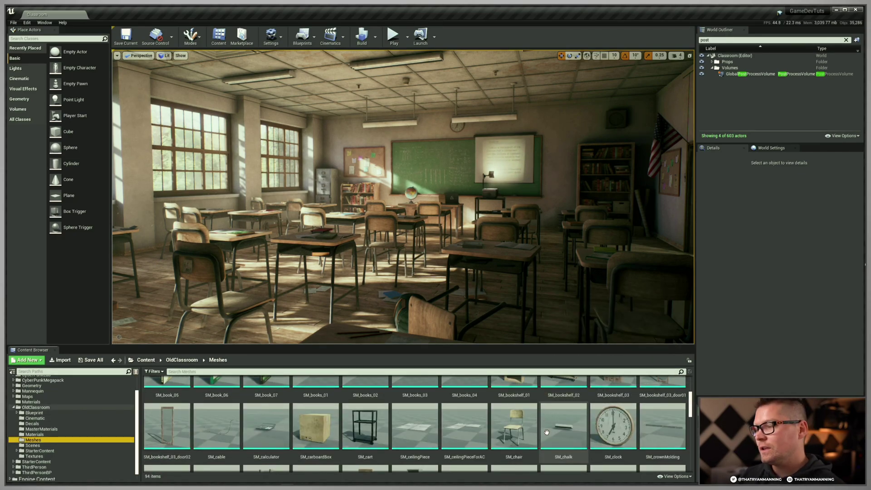
left_click(136, 372)
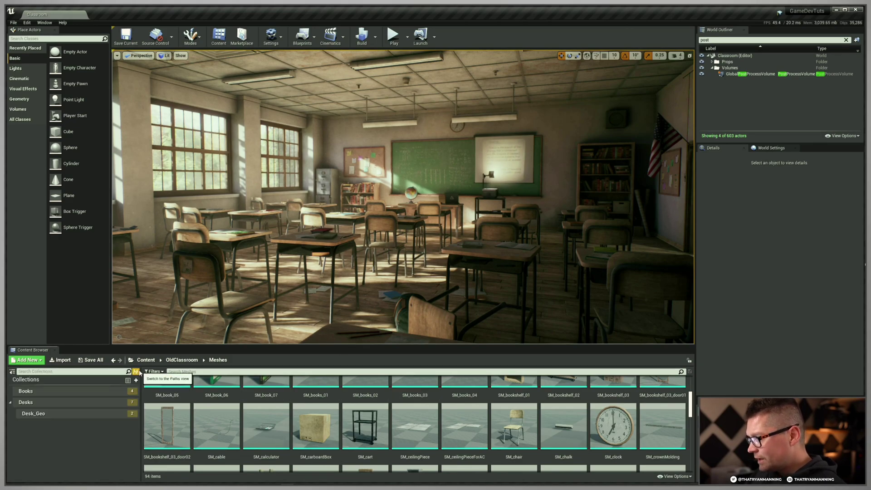
left_click(43, 403)
left_click(44, 391)
left_click(48, 404)
left_click(37, 414)
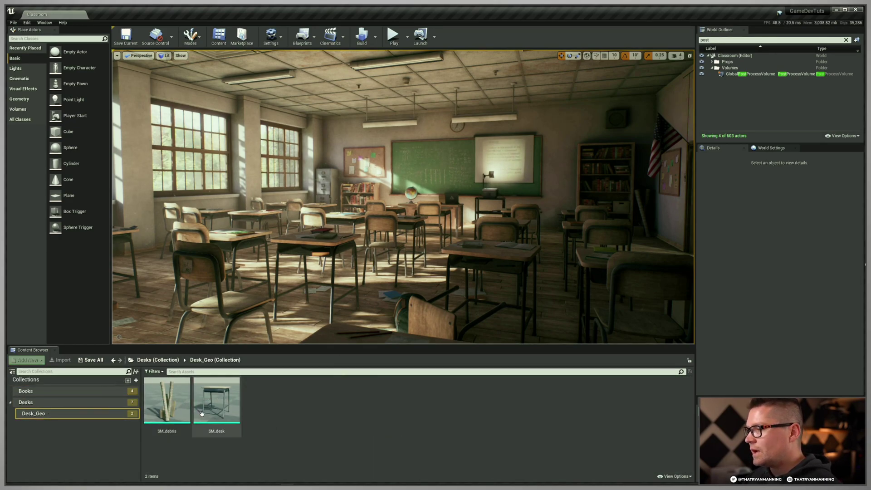
left_click(202, 414)
left_click(124, 403)
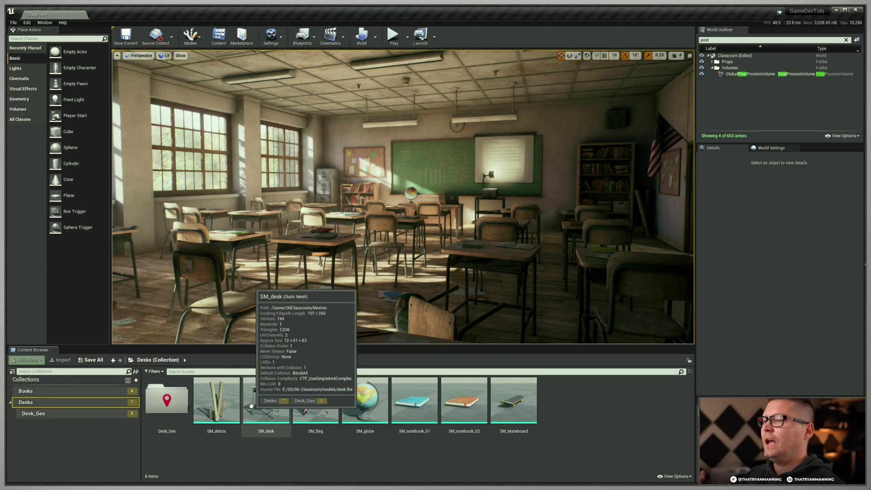
left_click(615, 441)
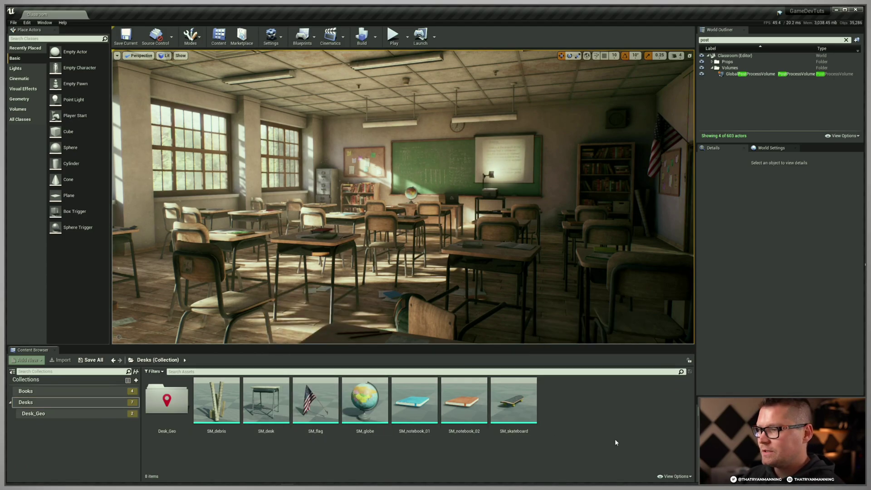